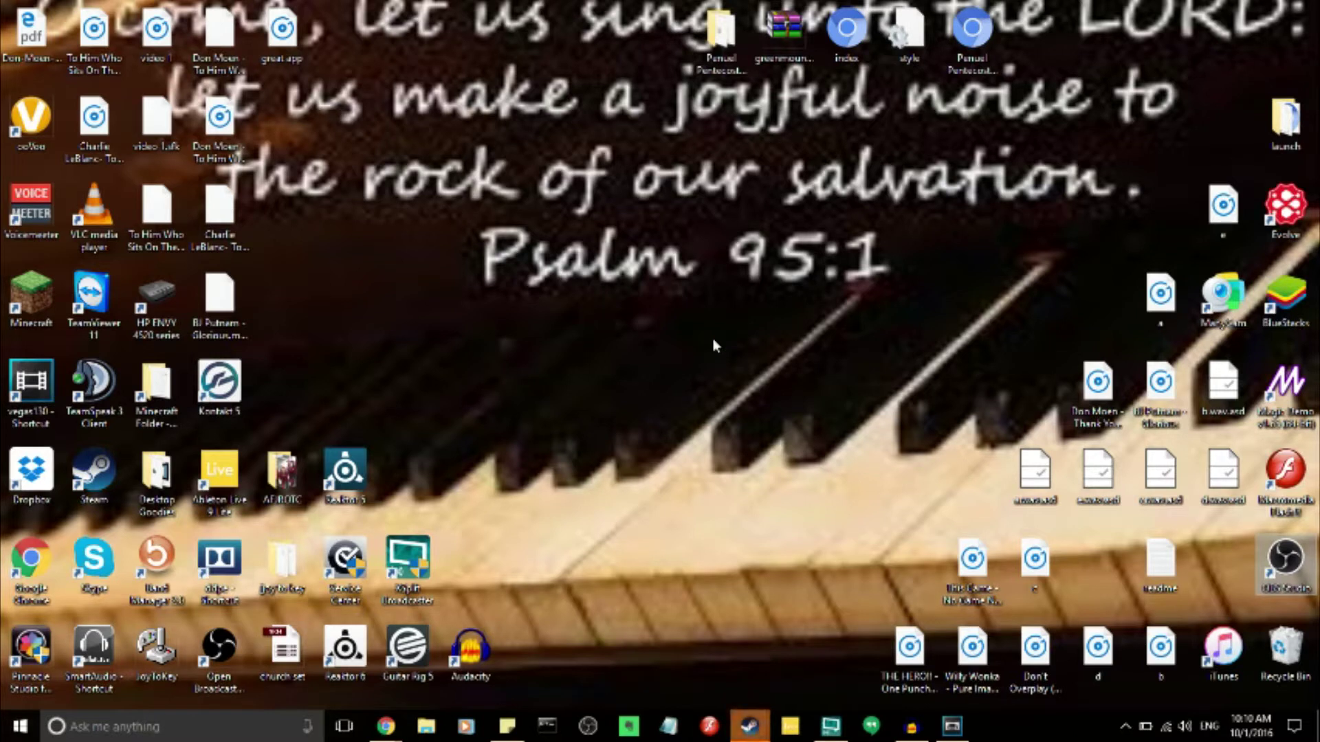
- Place the OBS Studio shortcut alone below the Psalm 95:1 verse, returning XSplit Broadcaster to its spot
{"action": "left_click_drag", "start_coordinate": [415, 563], "coordinate": [602, 301]}
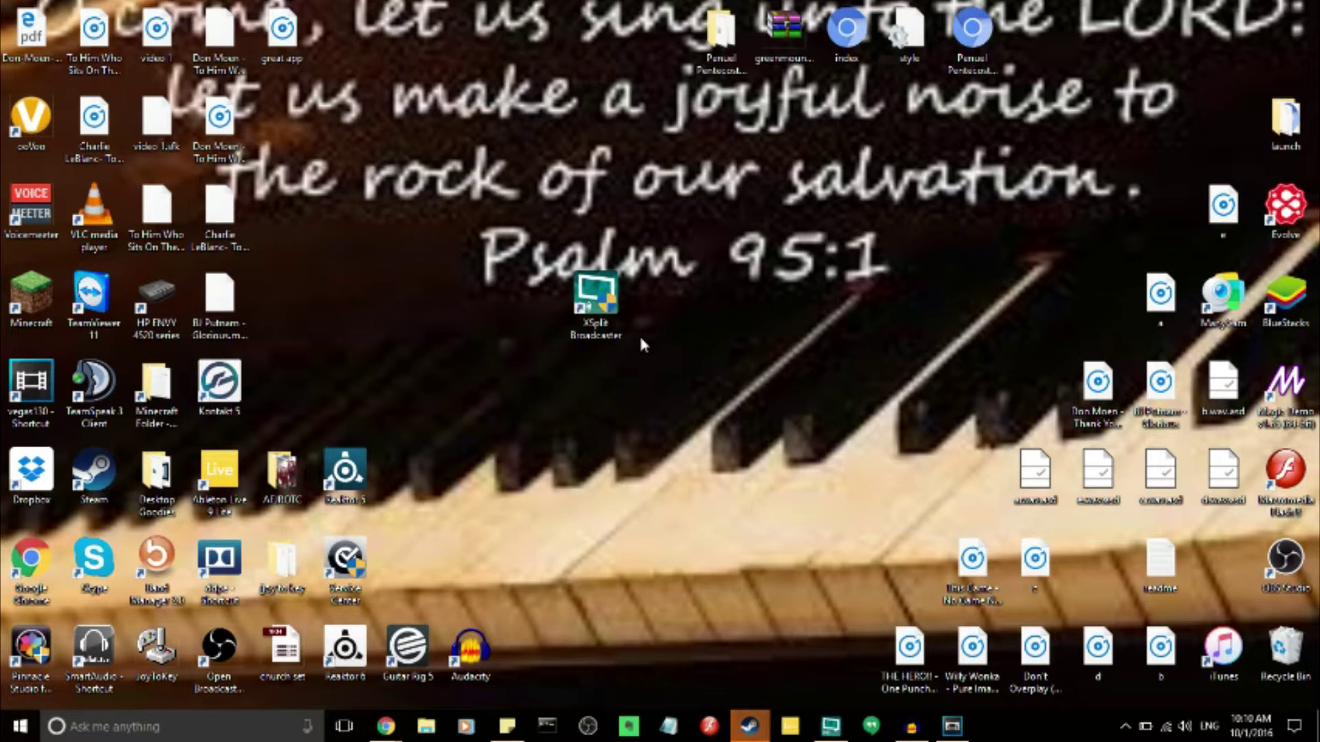
{"action": "left_click_drag", "start_coordinate": [1299, 566], "coordinate": [693, 336]}
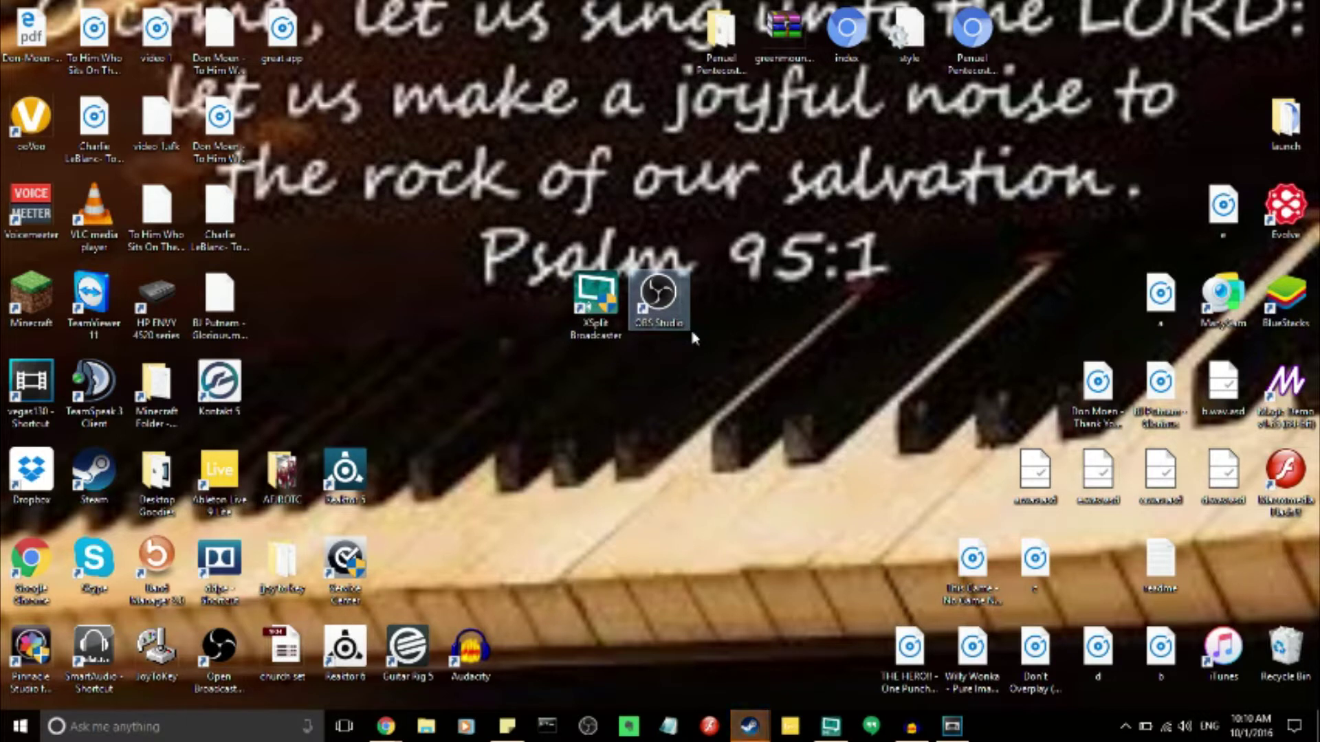
{"action": "left_click_drag", "start_coordinate": [608, 288], "coordinate": [422, 553]}
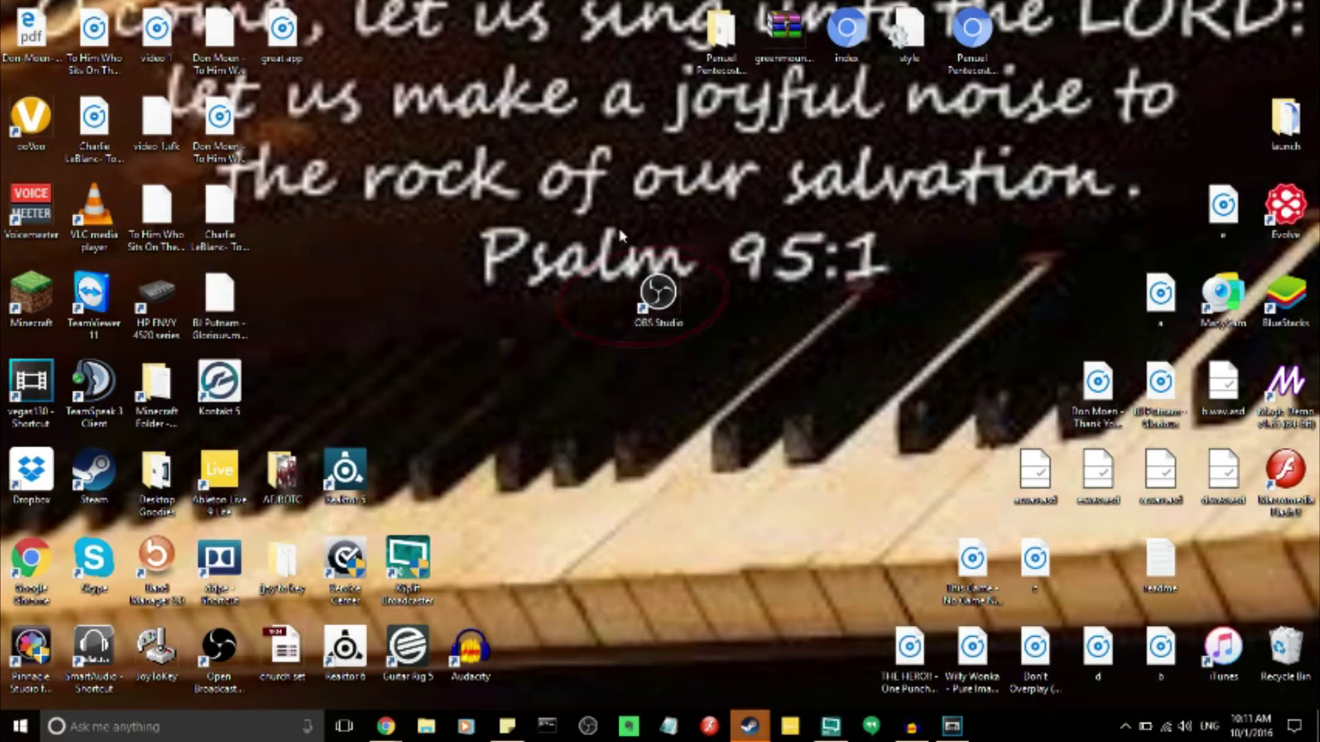
{"action": "left_click_drag", "start_coordinate": [621, 235], "coordinate": [706, 337]}
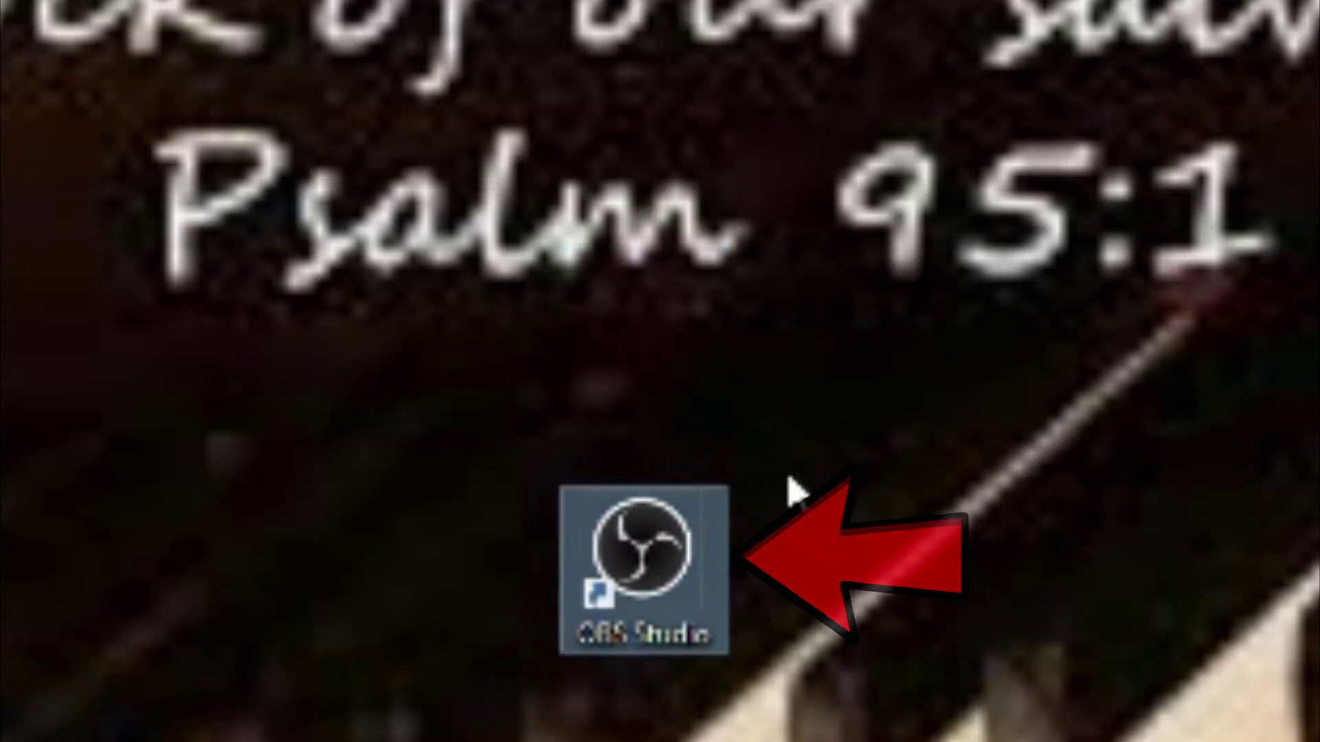
- Launch OBS Studio from its desktop shortcut to preview the church sanctuary feed
{"action": "double_click", "coordinate": [670, 515]}
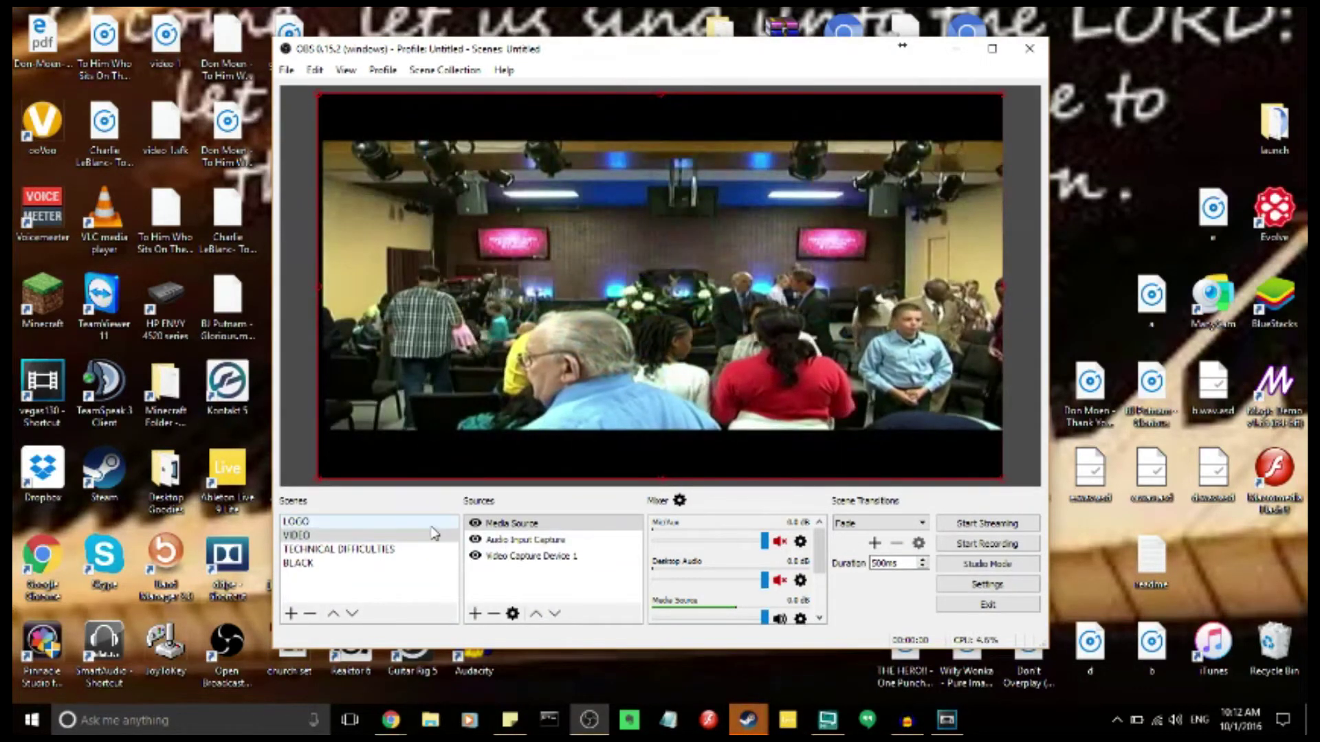
- Show the LOGO scene's church logo in the preview and maximize the OBS window
{"action": "left_click", "coordinate": [422, 524]}
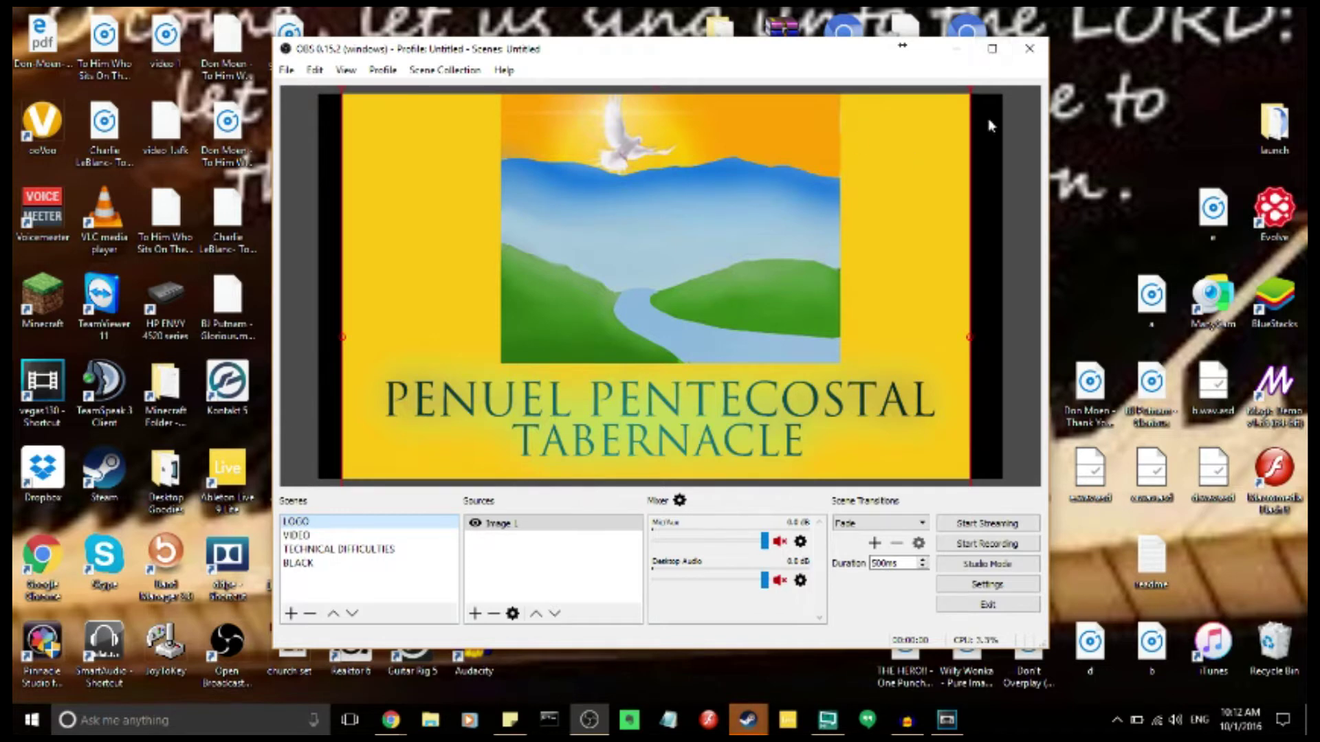
{"action": "left_click", "coordinate": [992, 50]}
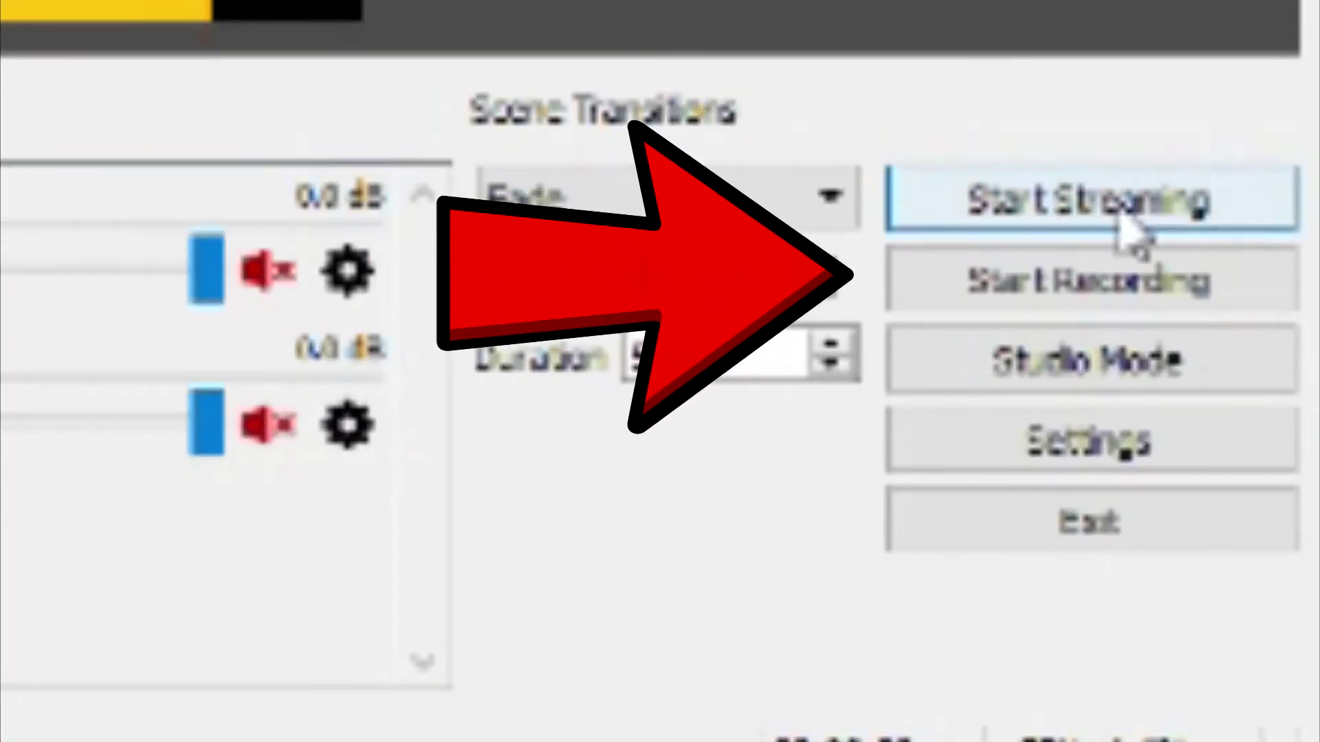
{"action": "left_click", "coordinate": [1079, 283]}
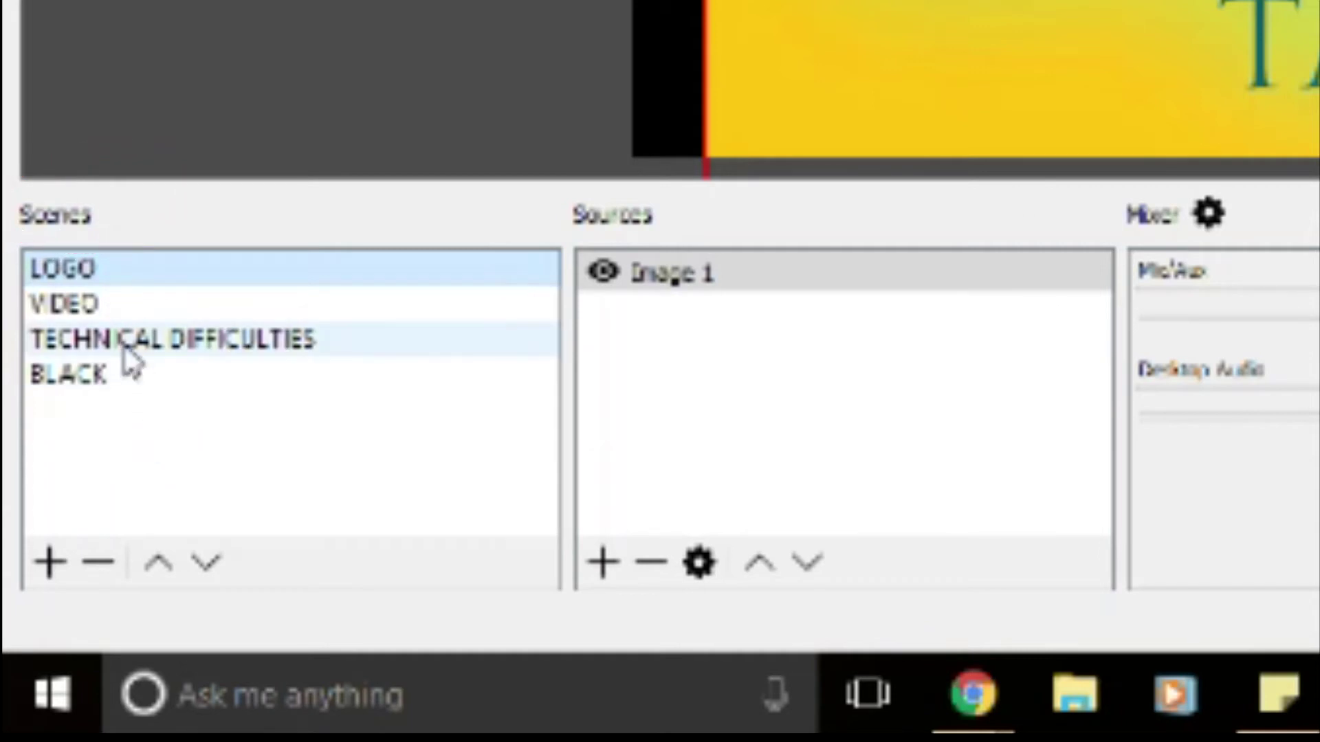
{"action": "left_click", "coordinate": [106, 308]}
{"action": "left_click", "coordinate": [120, 341]}
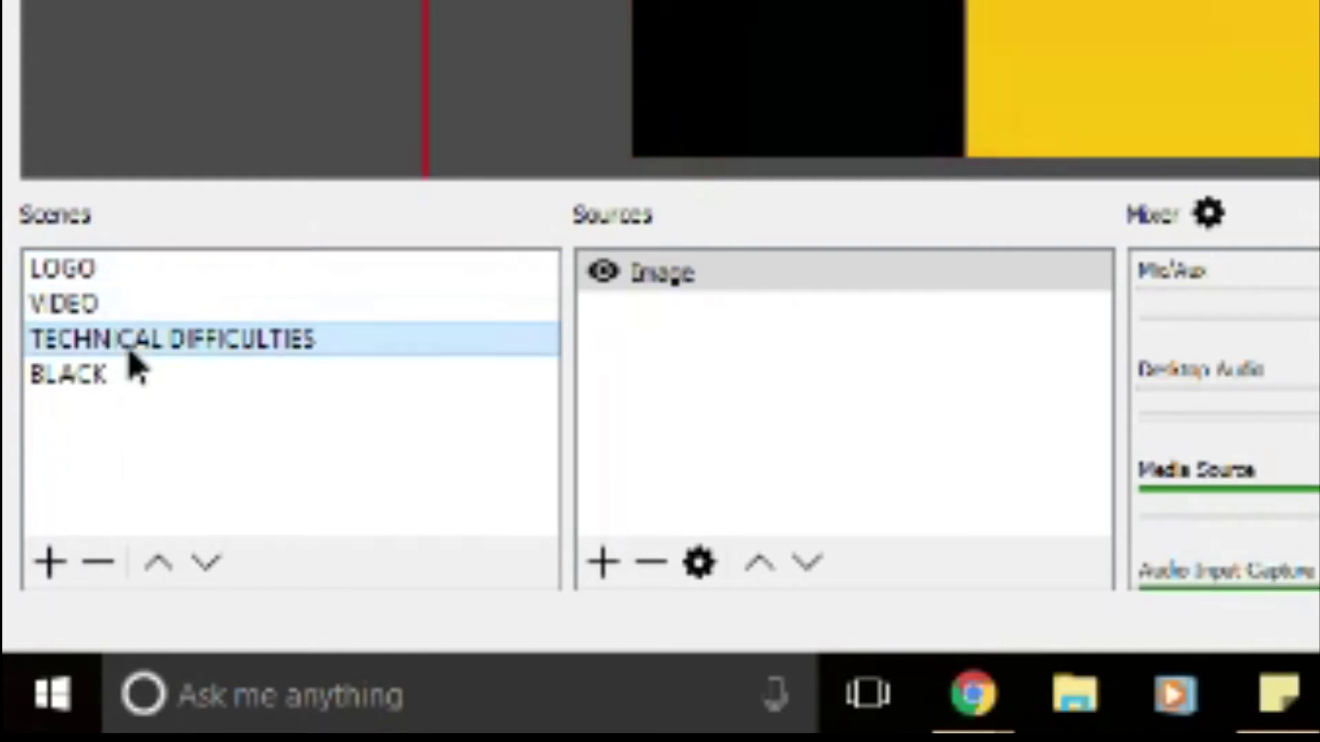
{"action": "left_click", "coordinate": [128, 384]}
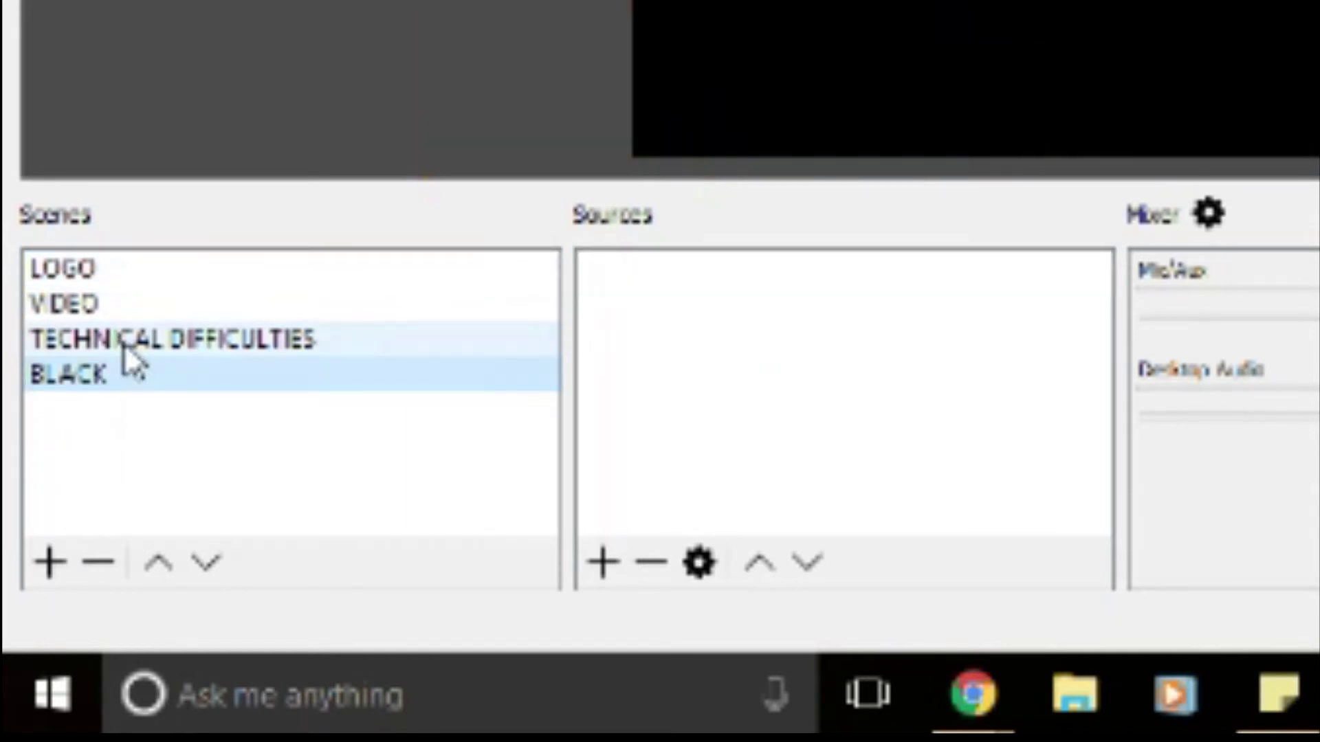
{"action": "left_click", "coordinate": [107, 275]}
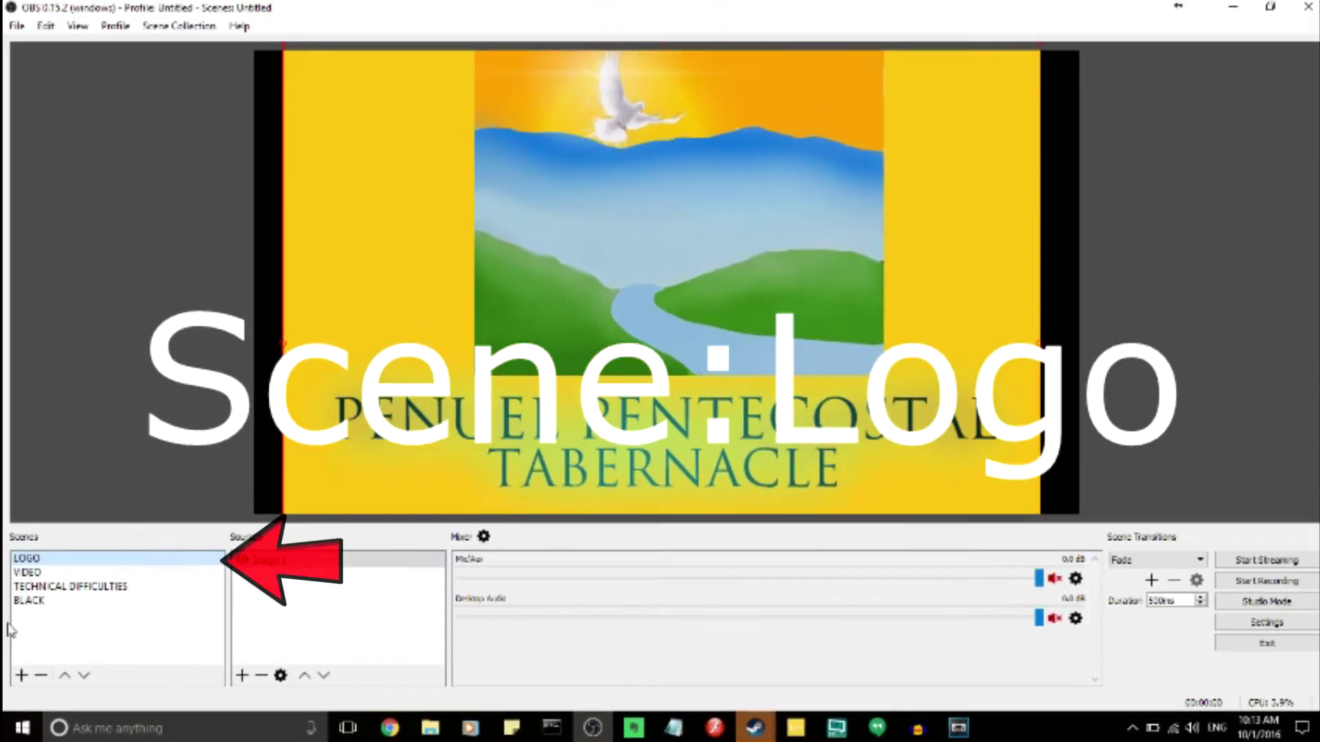
{"action": "left_click", "coordinate": [53, 543]}
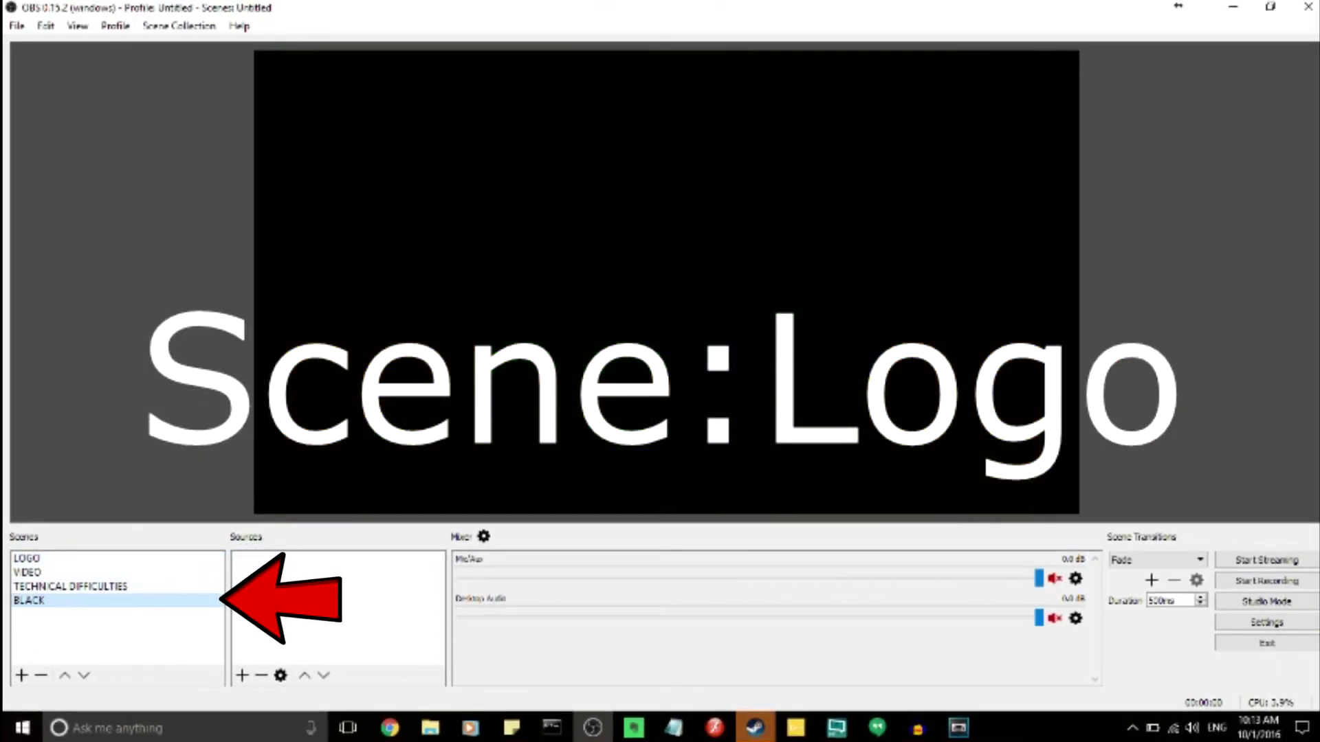
- Show the TECHNICAL DIFFICULTIES colour-bars slate, then switch to the live VIDEO scene
{"action": "left_click", "coordinate": [158, 589]}
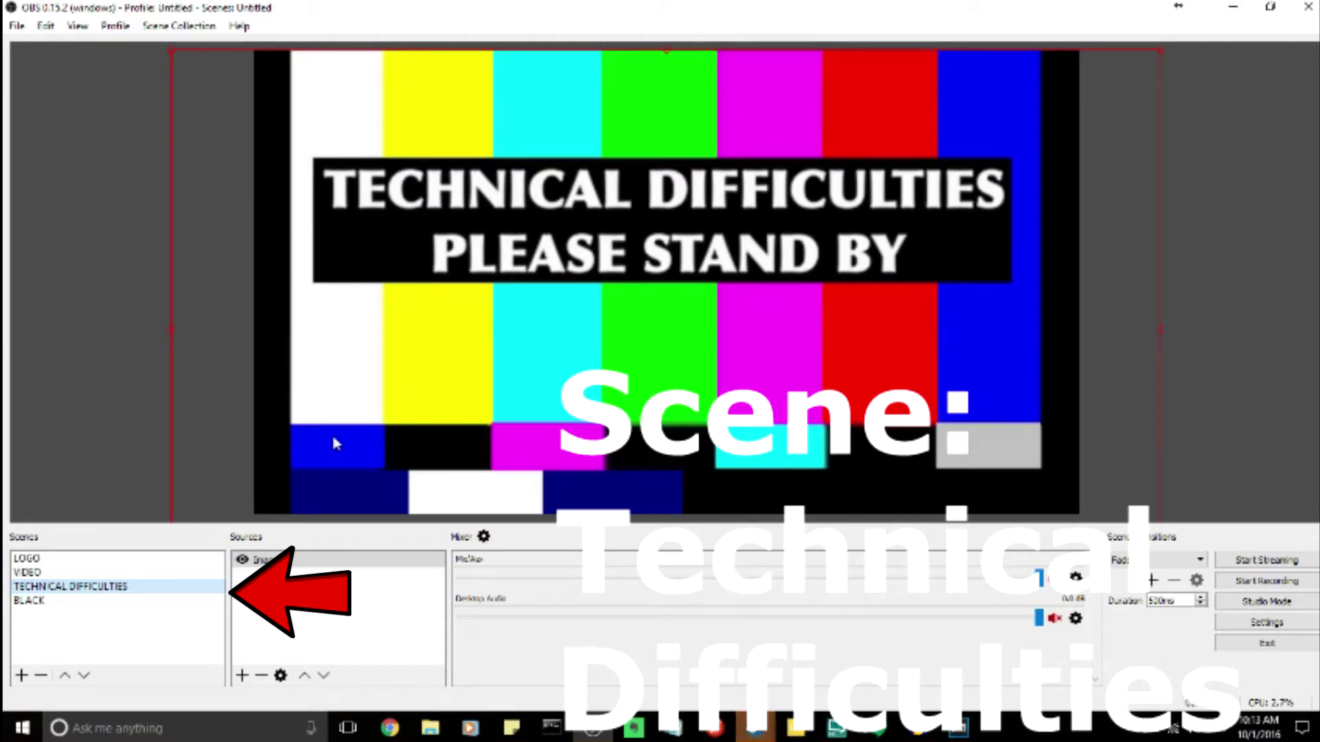
{"action": "left_click", "coordinate": [82, 454]}
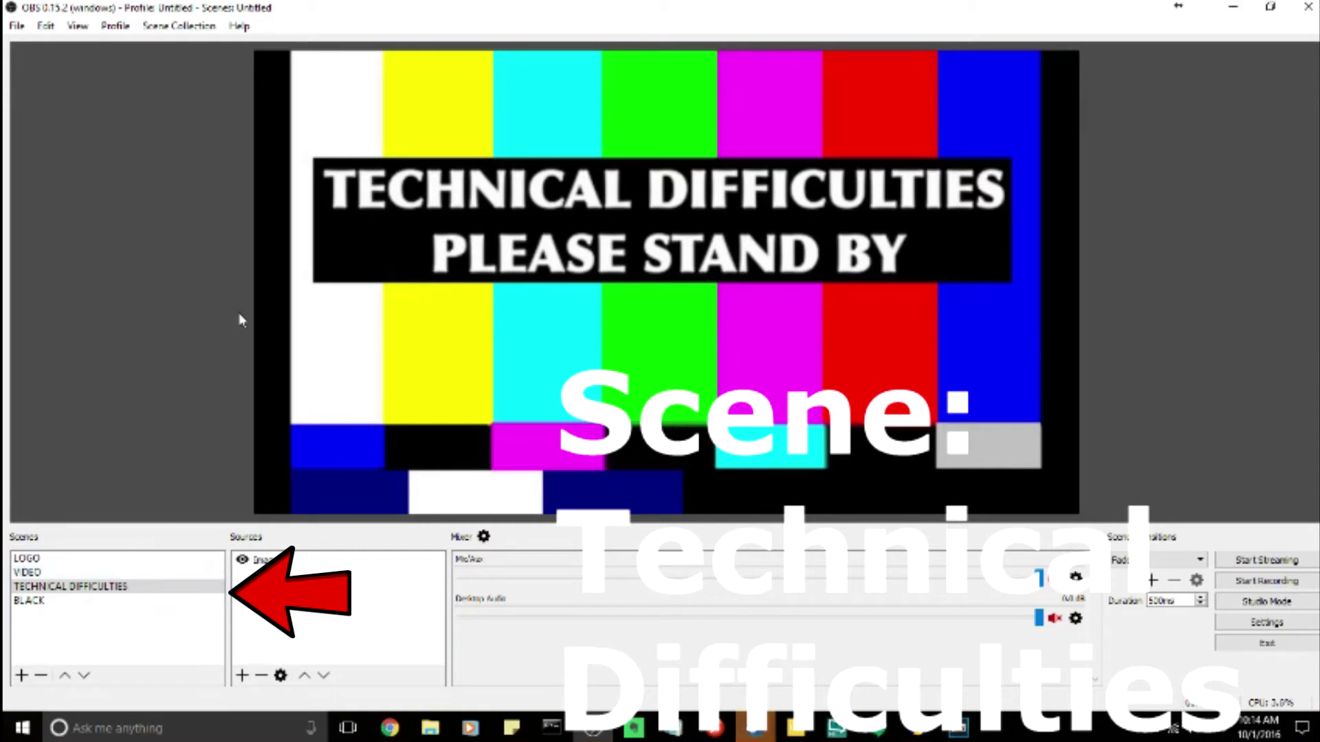
{"action": "left_click", "coordinate": [44, 574]}
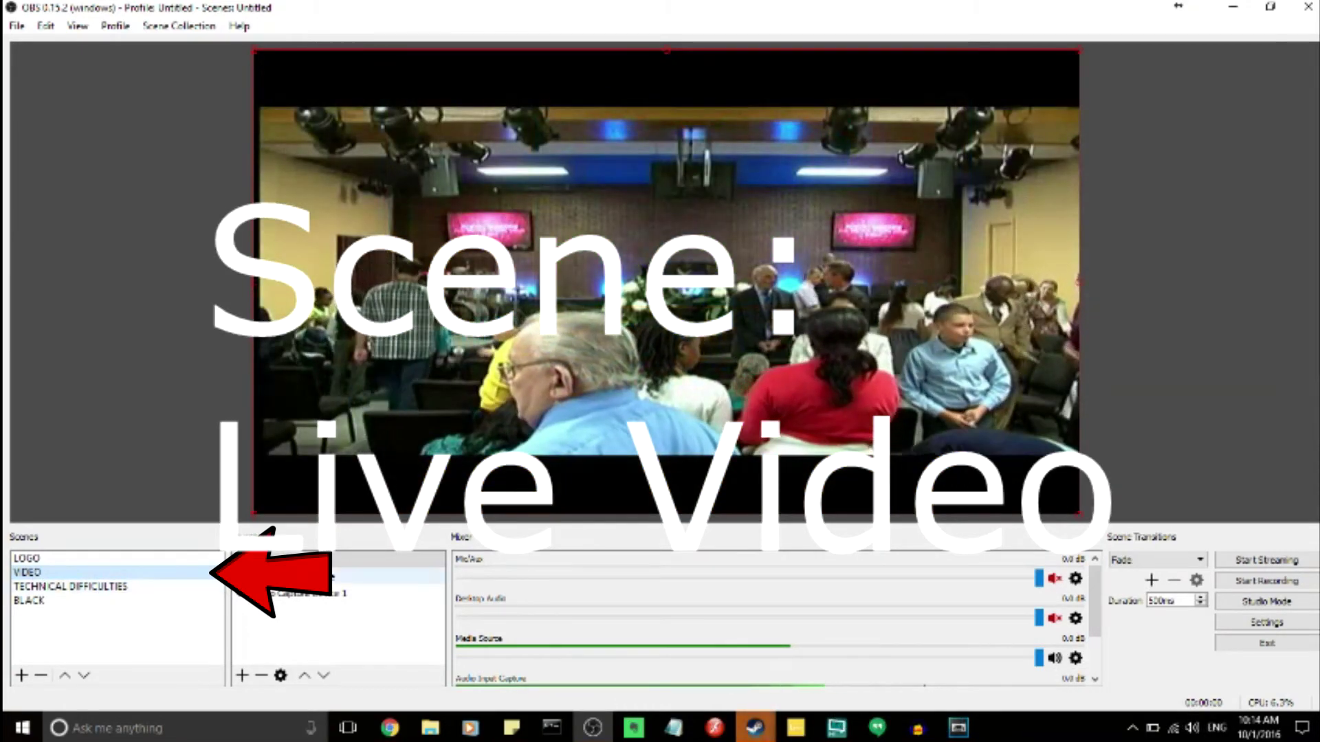
- Cut to the LOGO scene, then return to the VIDEO scene's live sanctuary feed
{"action": "left_click", "coordinate": [135, 192]}
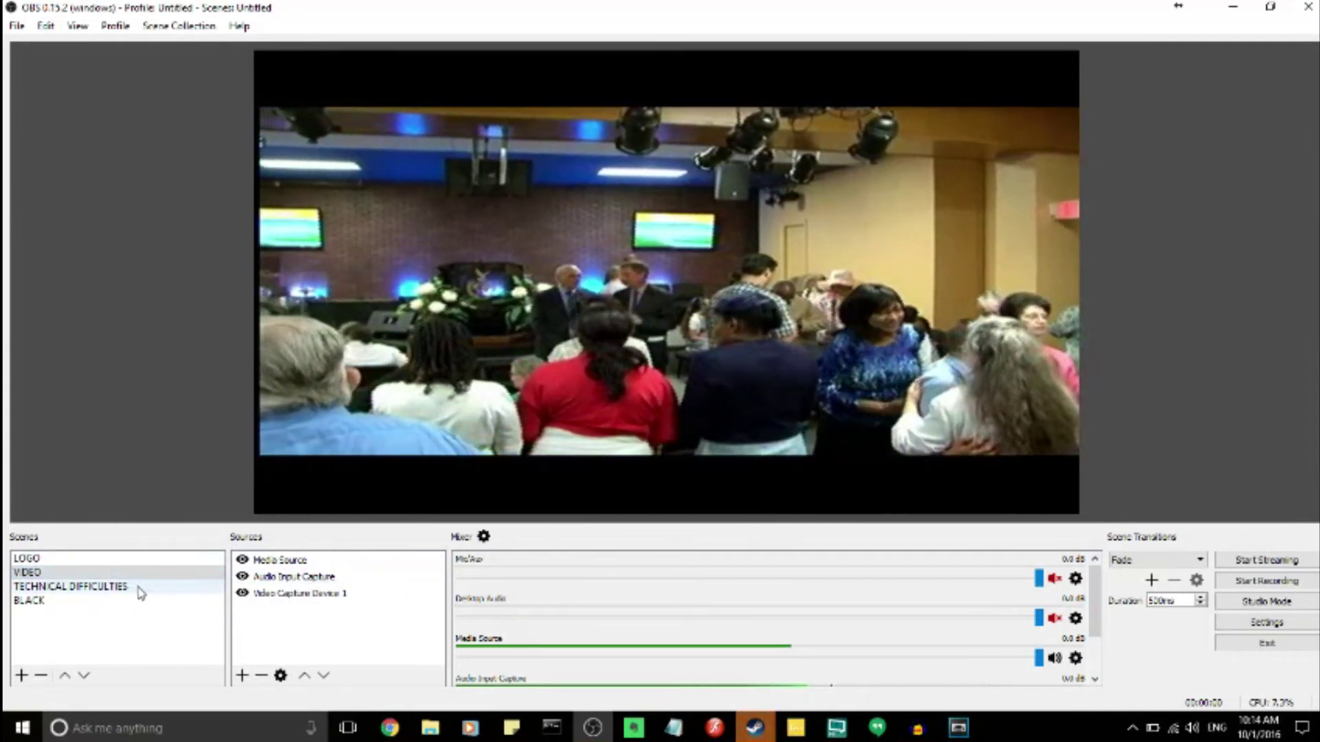
{"action": "left_click", "coordinate": [86, 561]}
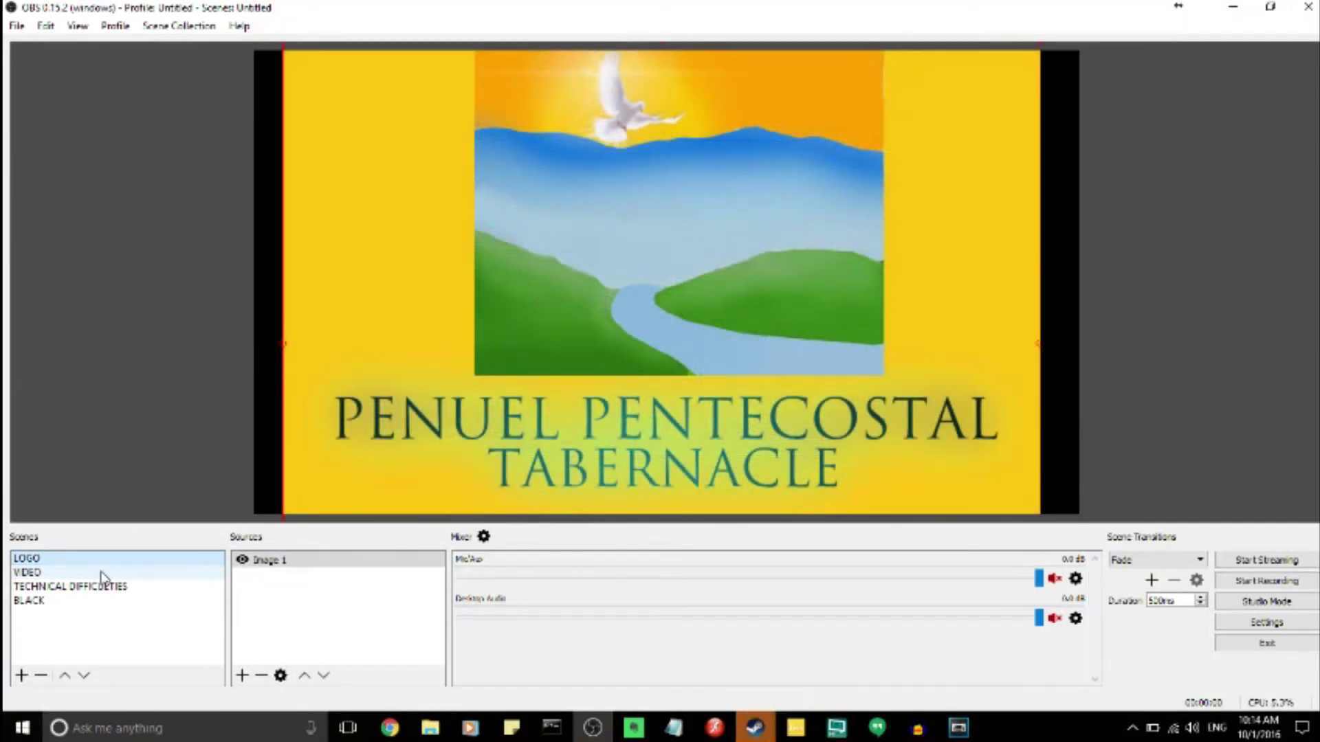
{"action": "left_click", "coordinate": [101, 573]}
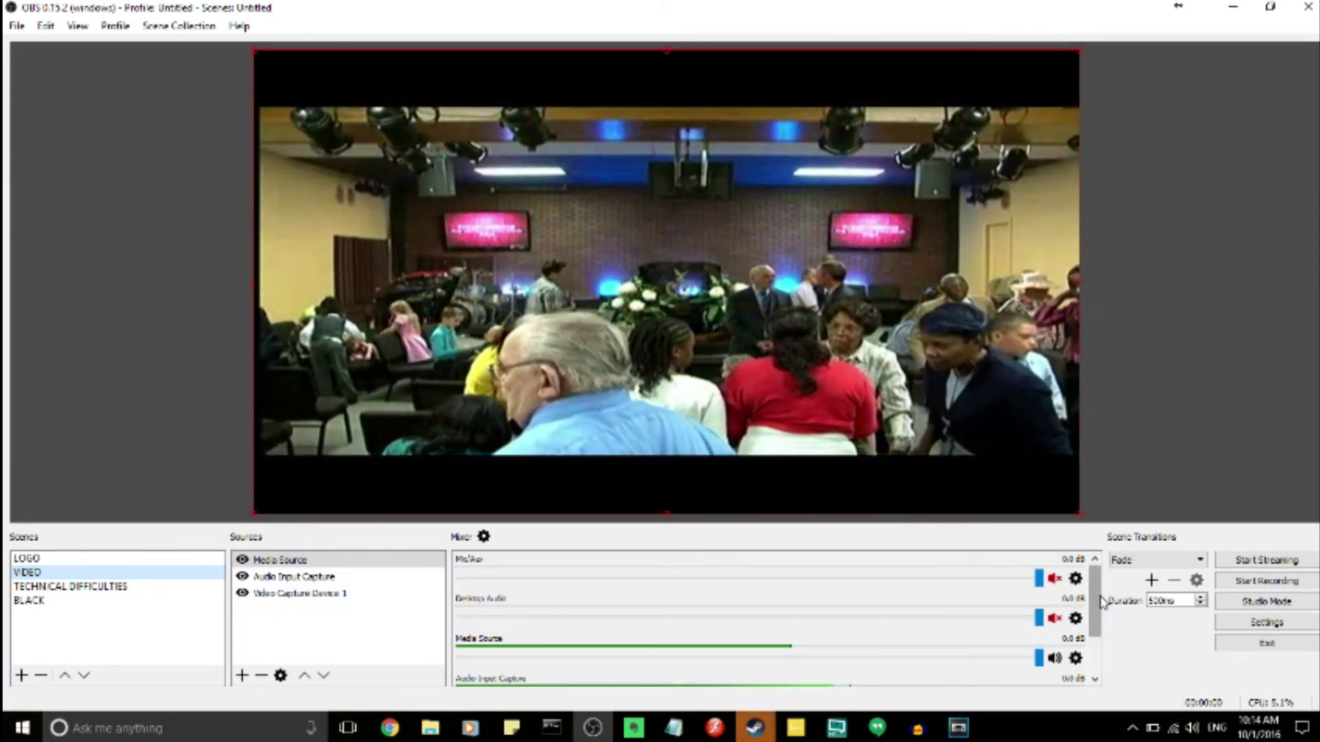
{"action": "left_click_drag", "start_coordinate": [1097, 602], "coordinate": [1087, 701]}
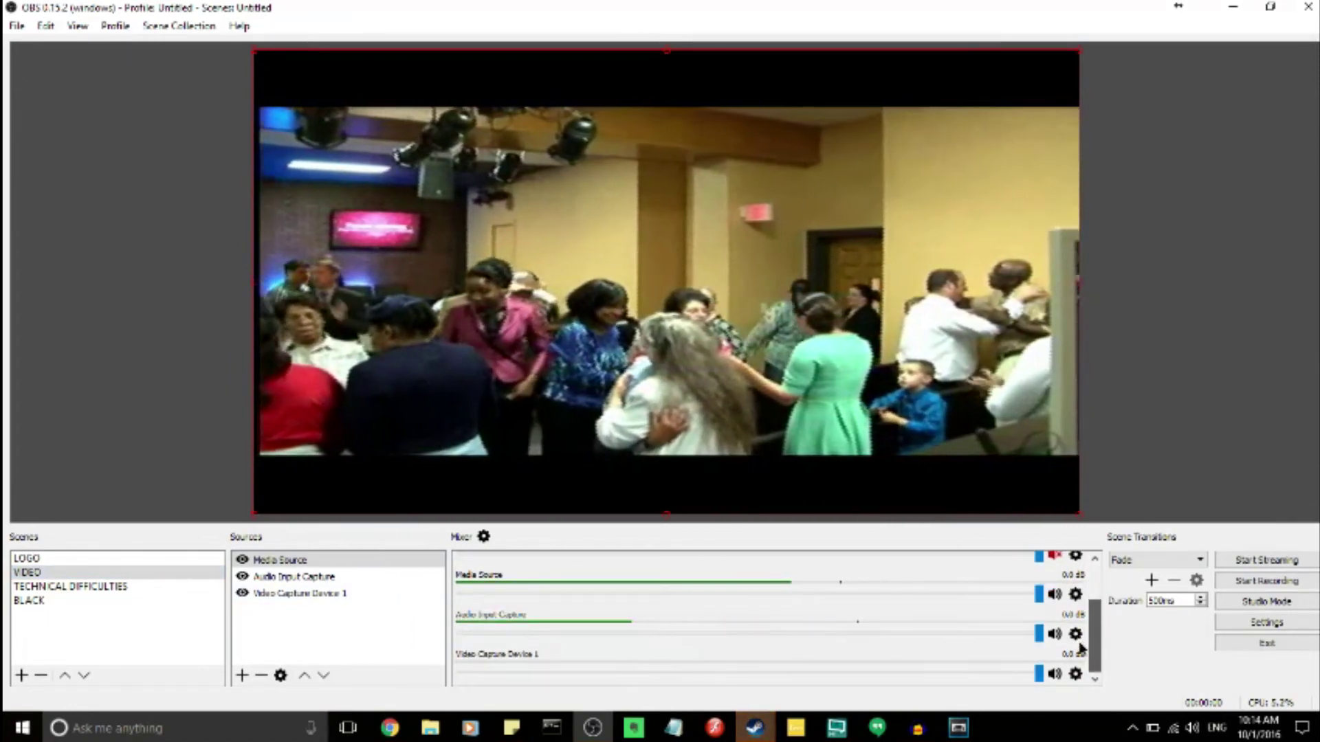
{"action": "scroll", "coordinate": [1082, 648], "scroll_direction": "up", "scroll_amount": 5}
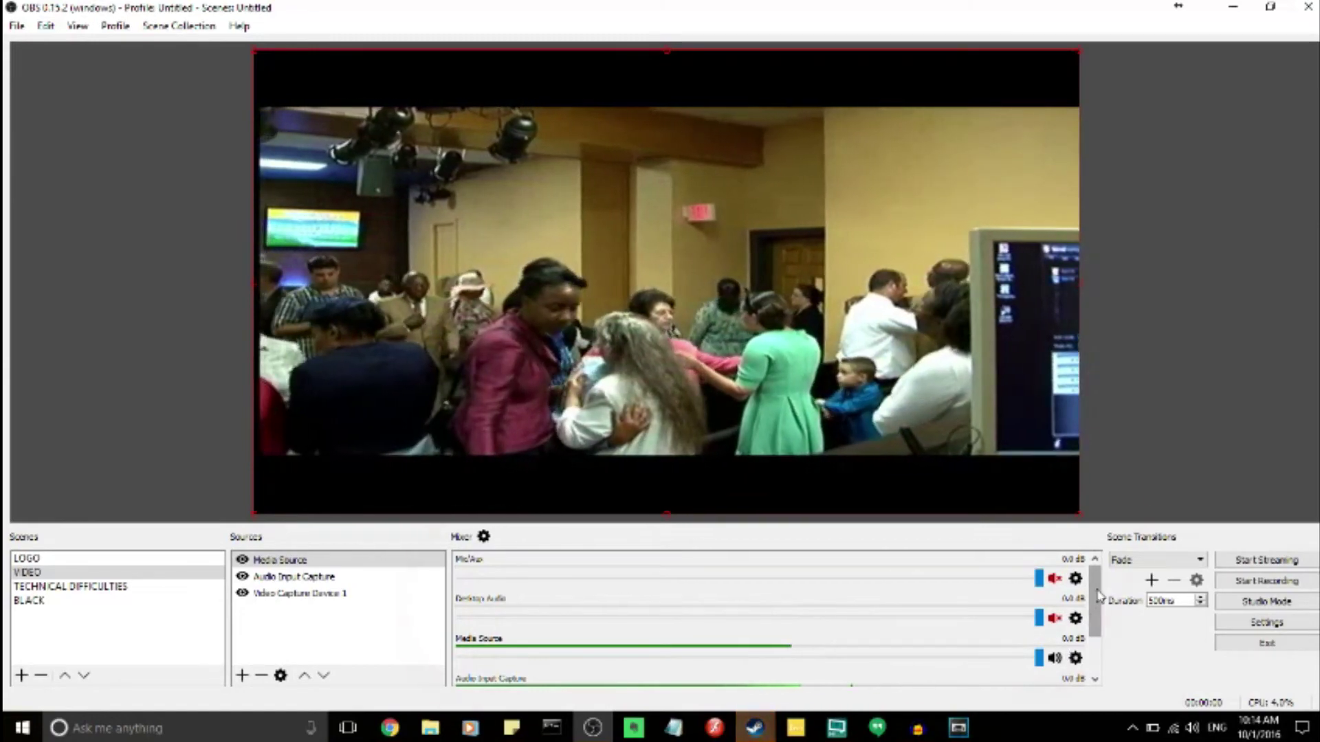
{"action": "scroll", "coordinate": [1098, 595], "scroll_direction": "down", "scroll_amount": 5}
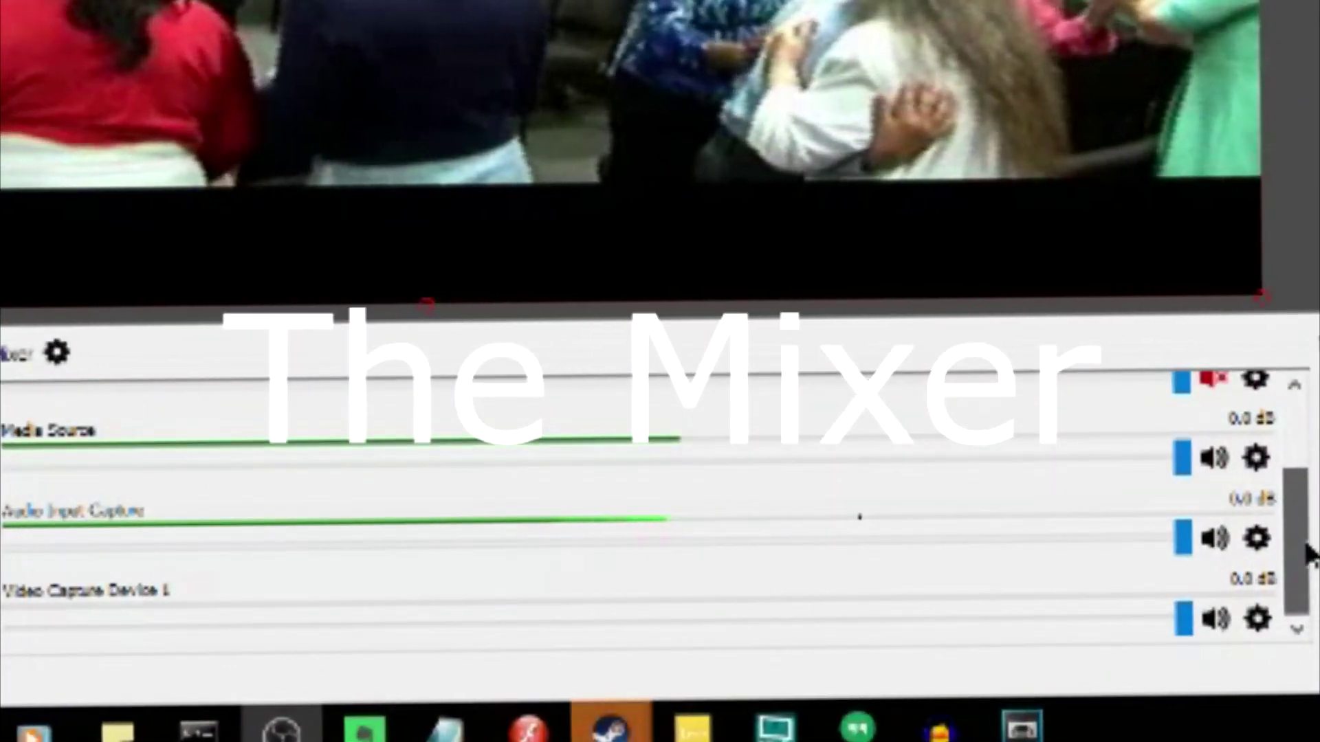
{"action": "scroll", "coordinate": [1227, 482], "scroll_direction": "up", "scroll_amount": 3}
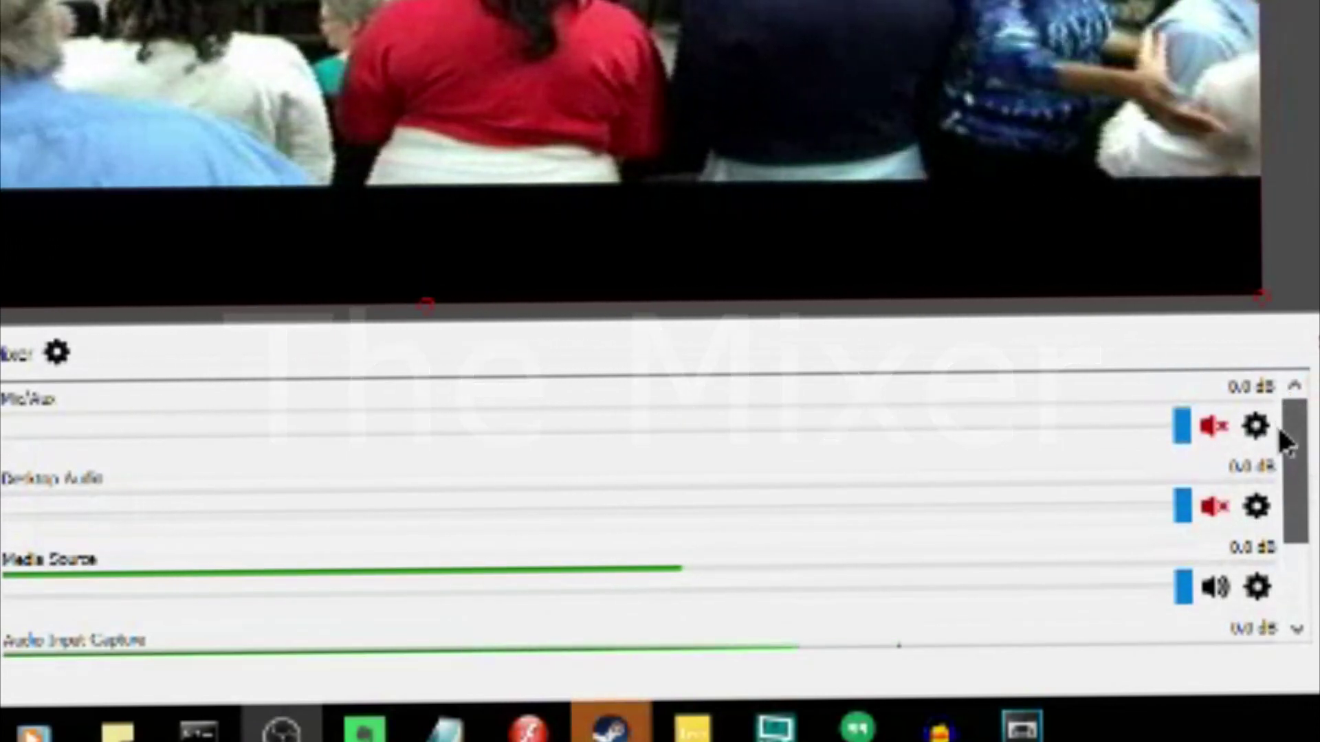
{"action": "left_click_drag", "start_coordinate": [1283, 453], "coordinate": [1296, 559]}
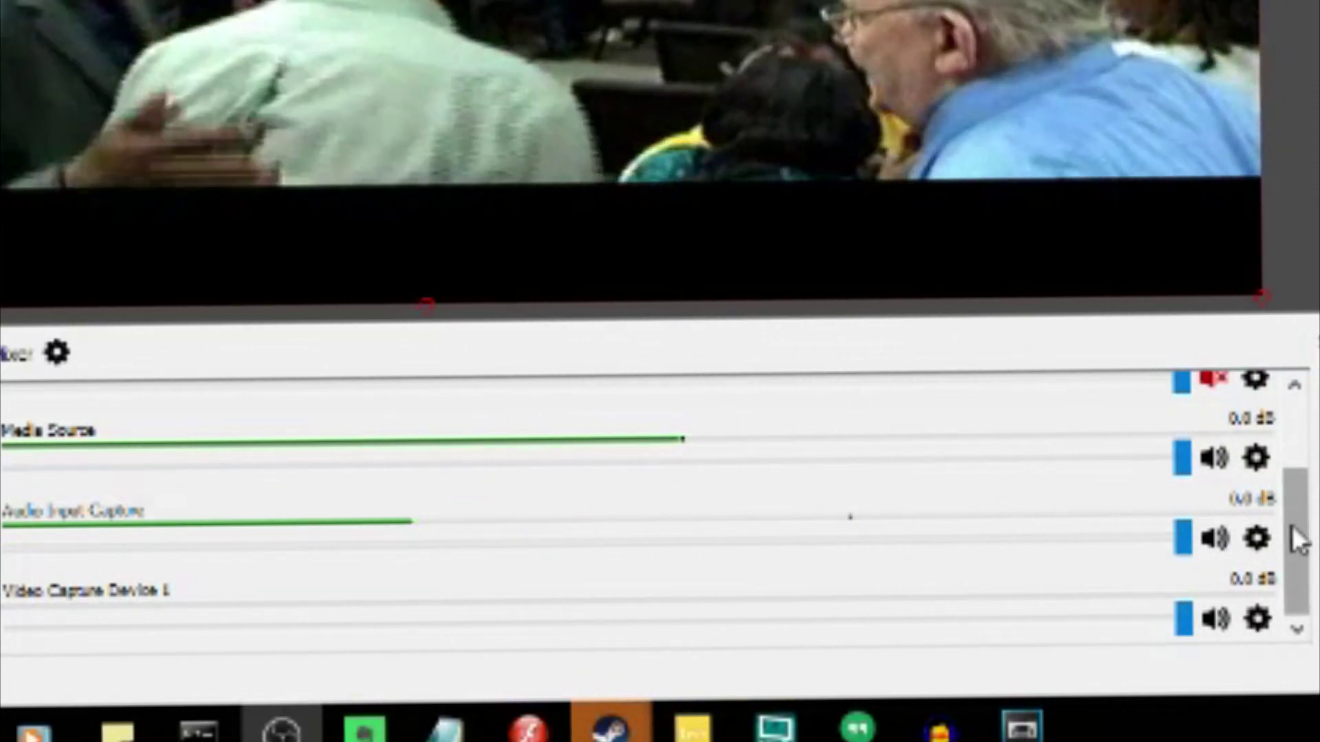
{"action": "left_click_drag", "start_coordinate": [1296, 538], "coordinate": [1290, 402]}
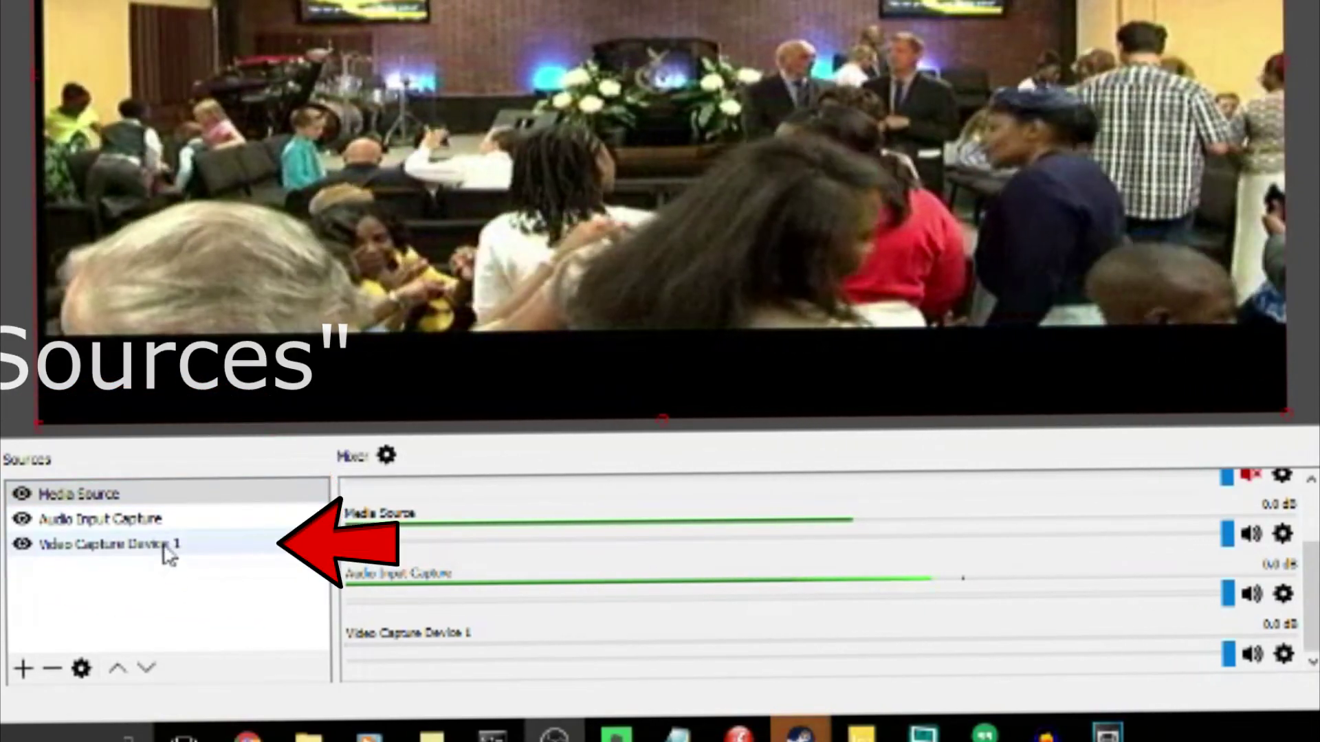
{"action": "left_click", "coordinate": [168, 552]}
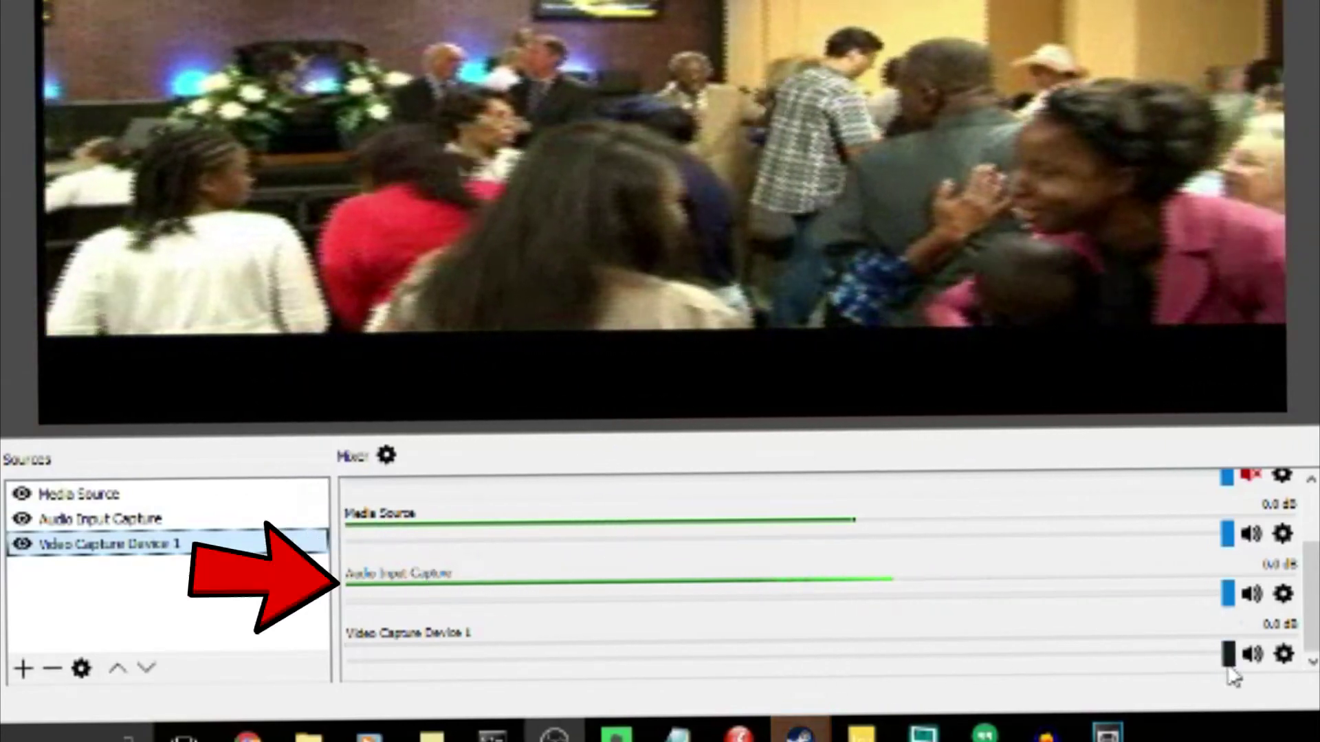
- Lower Audio Input Capture and restore it to 0.0 dB, then drop Media Source to -17.5 dB
{"action": "left_click", "coordinate": [1223, 667]}
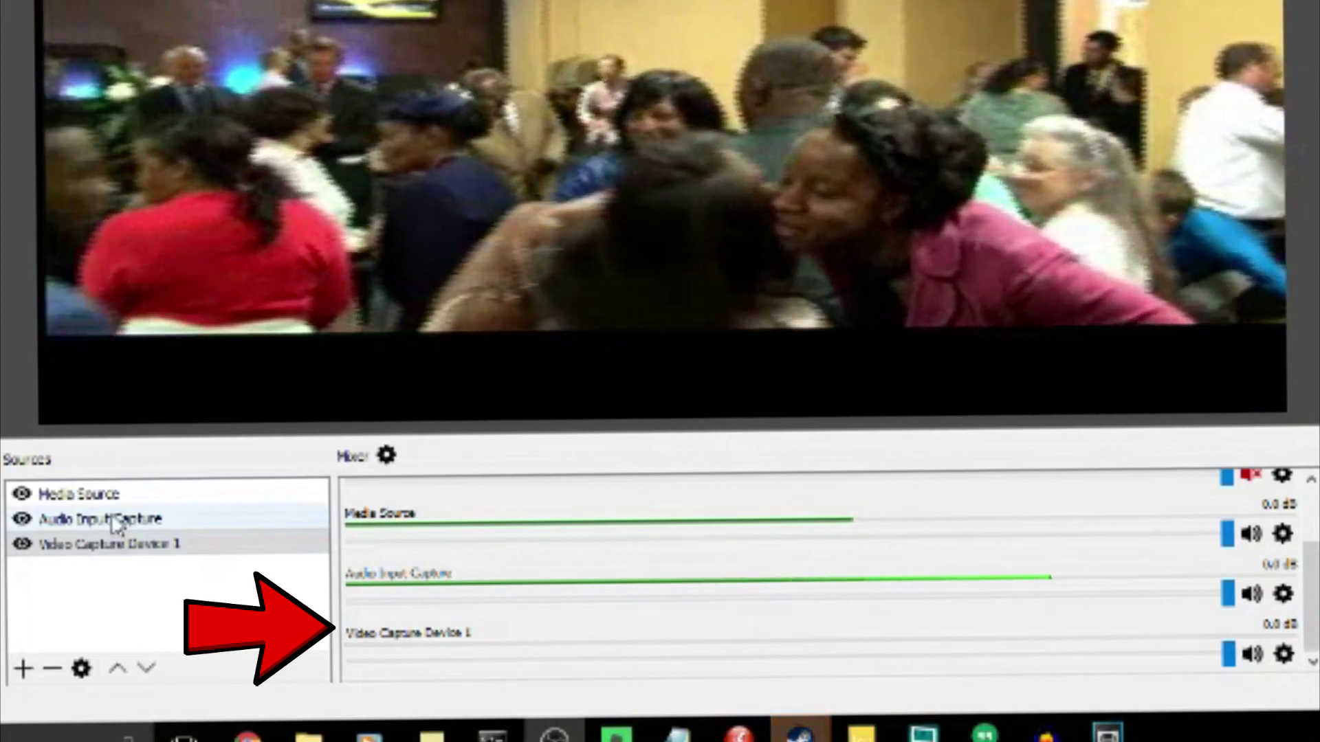
{"action": "left_click", "coordinate": [117, 521]}
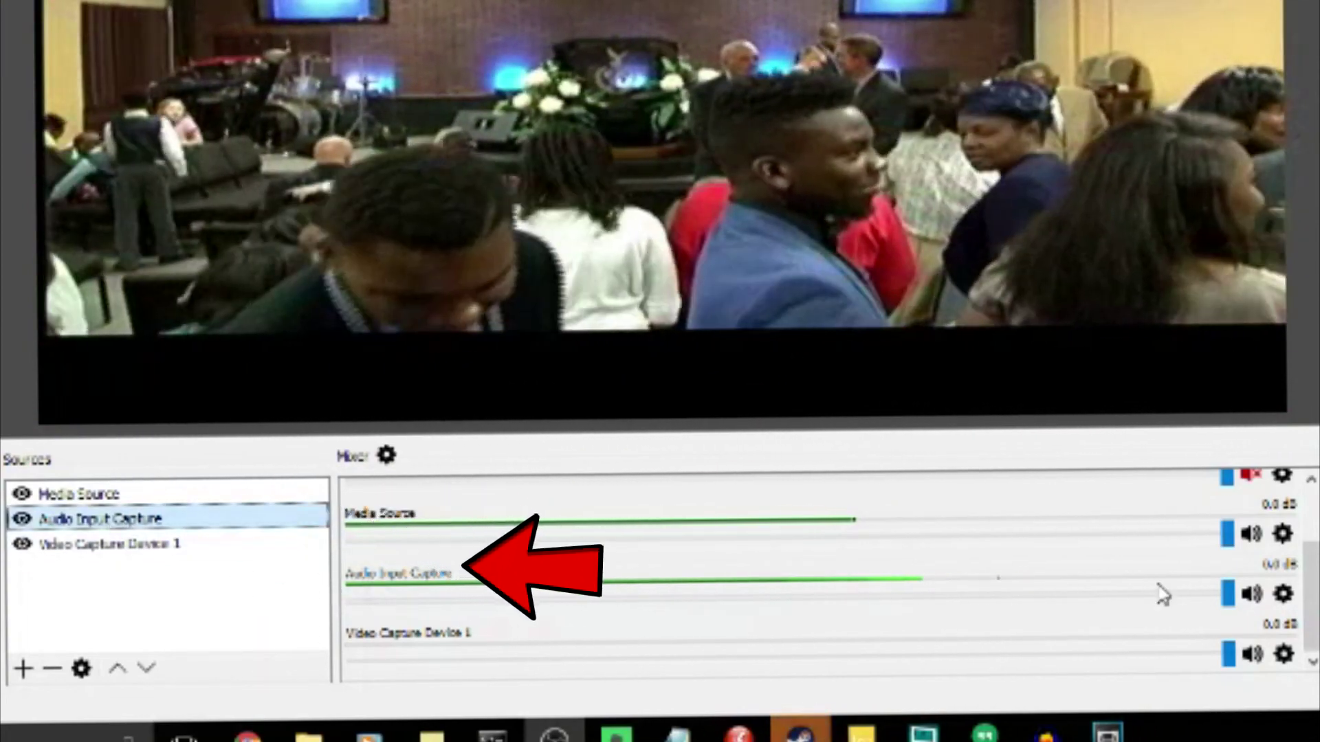
{"action": "left_click", "coordinate": [1230, 595]}
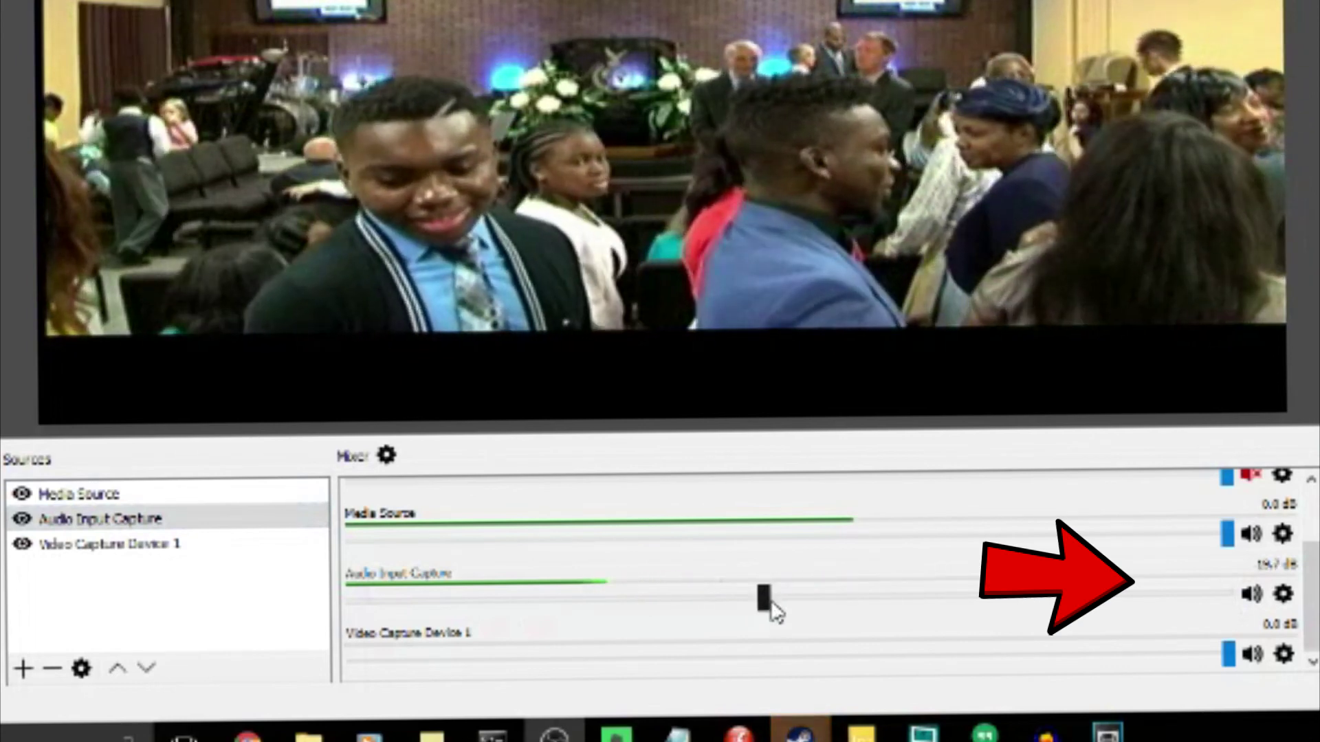
{"action": "left_click_drag", "start_coordinate": [772, 601], "coordinate": [1245, 626]}
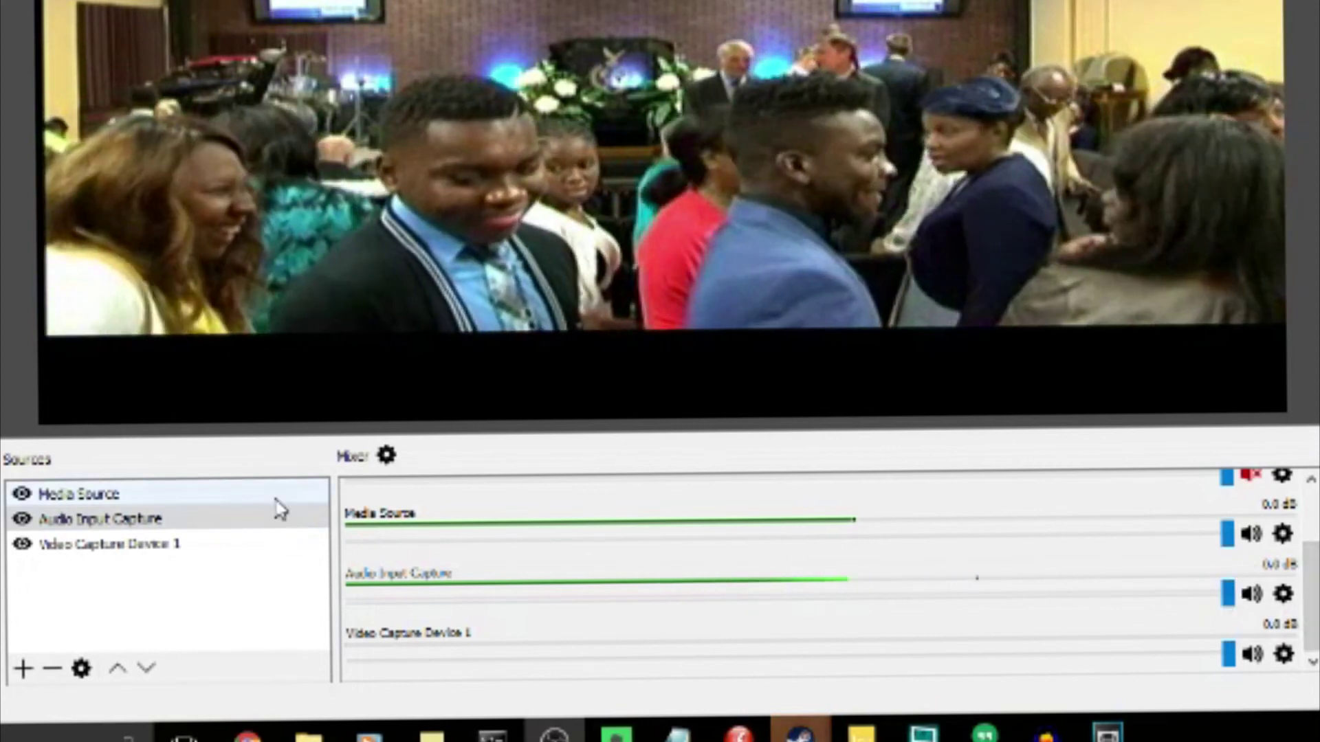
{"action": "left_click", "coordinate": [251, 501]}
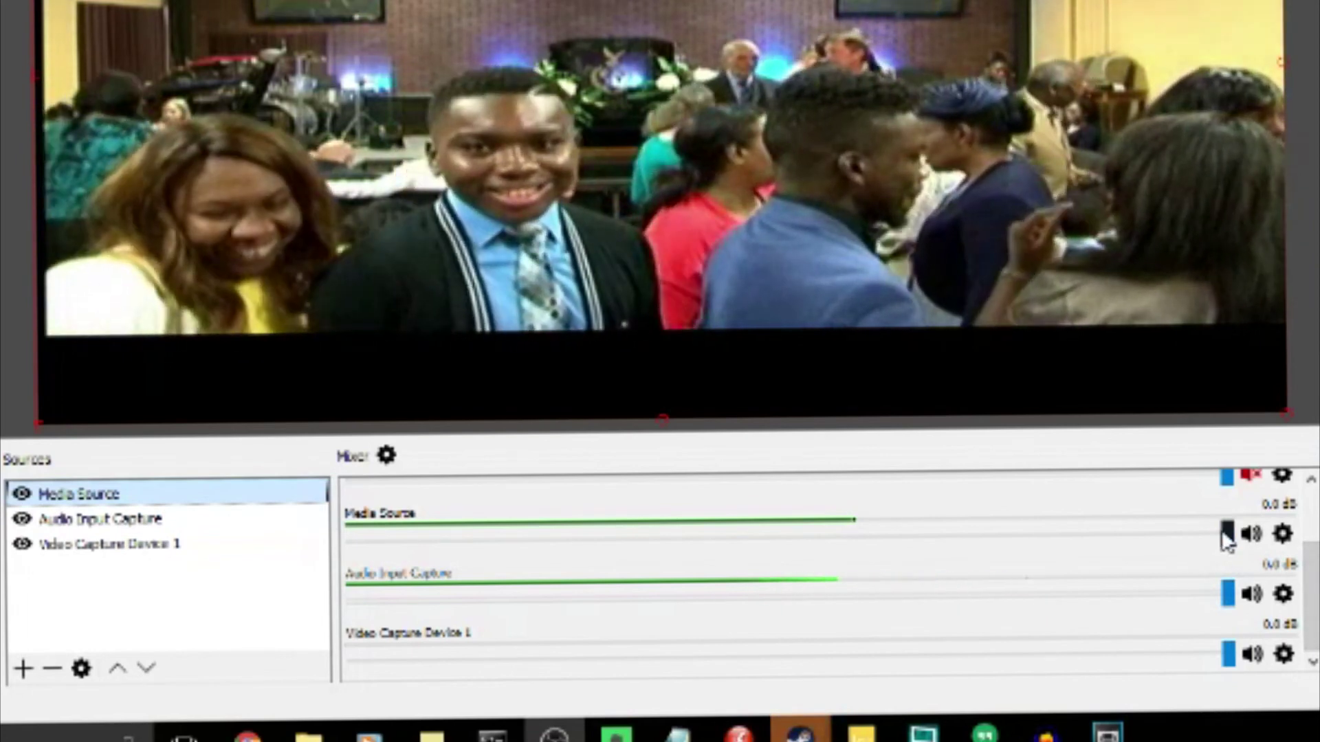
{"action": "mouse_move", "coordinate": [1224, 534]}
{"action": "left_mouse_down"}
{"action": "mouse_move", "coordinate": [598, 538]}
{"action": "mouse_move", "coordinate": [1227, 535]}
{"action": "left_mouse_up"}
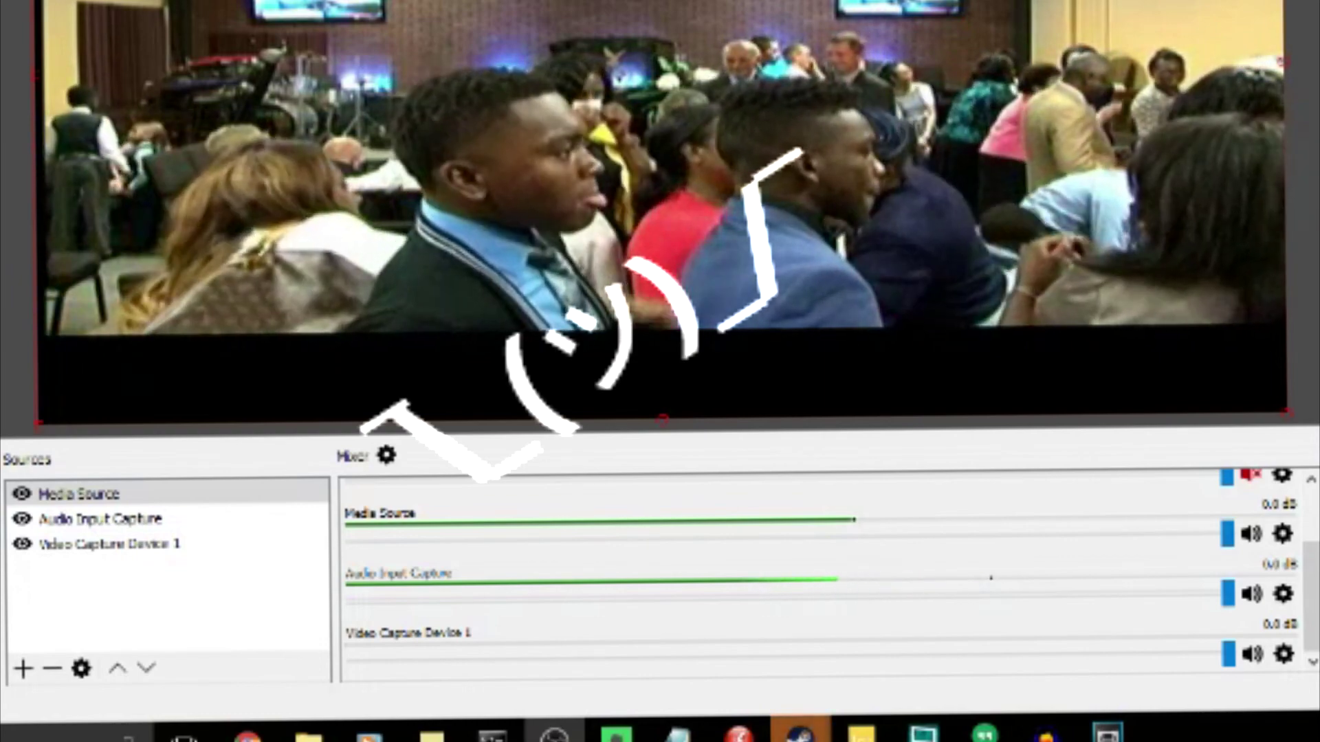
{"action": "left_click", "coordinate": [42, 550]}
{"action": "left_click", "coordinate": [59, 554]}
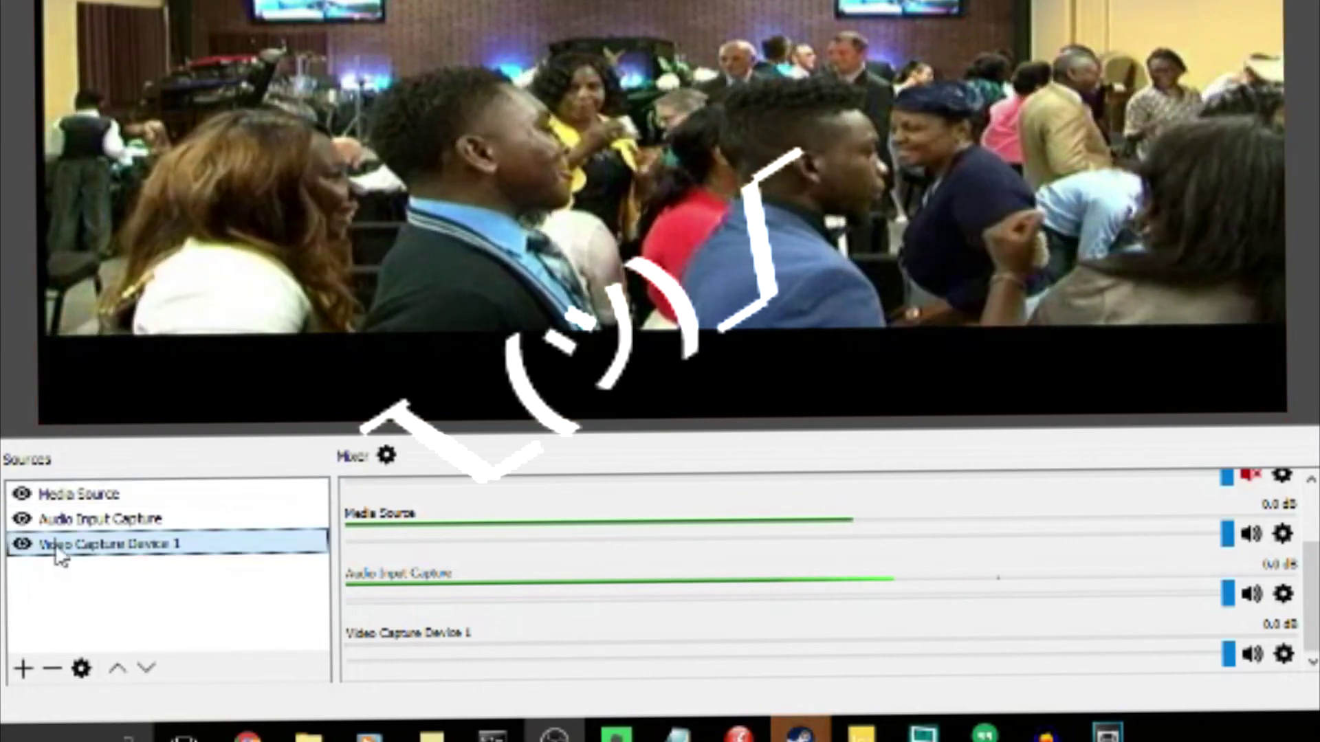
{"action": "left_click", "coordinate": [122, 503]}
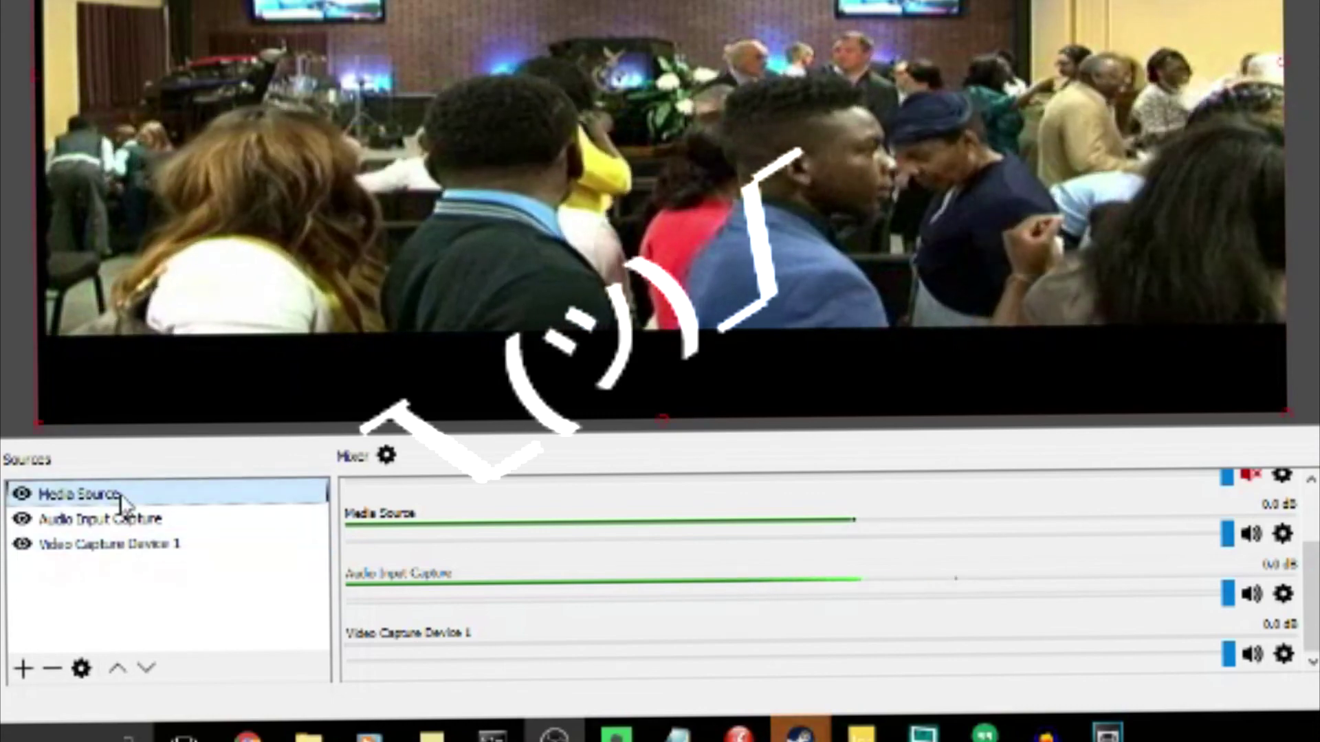